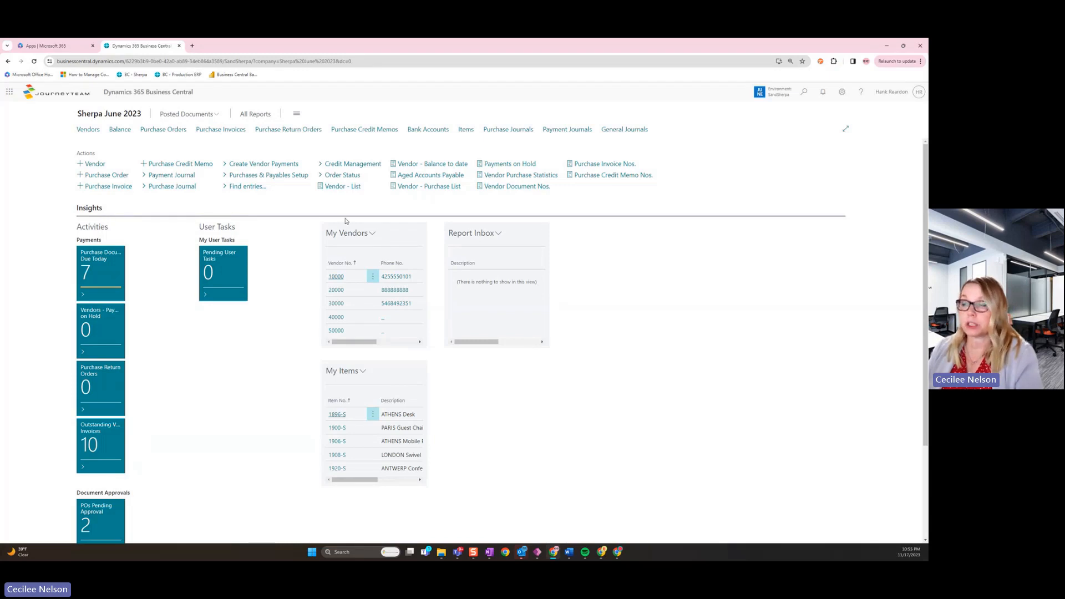
- View the role assigned to the current user in My Settings and close the dialog without changes
{"action": "left_click", "coordinate": [842, 92]}
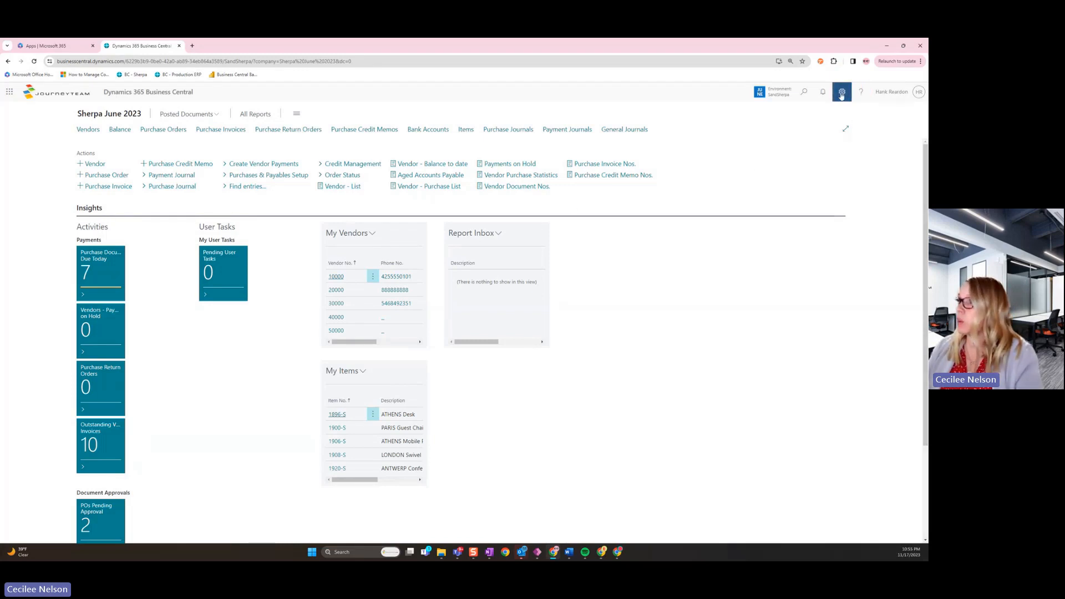
{"action": "left_click", "coordinate": [821, 166]}
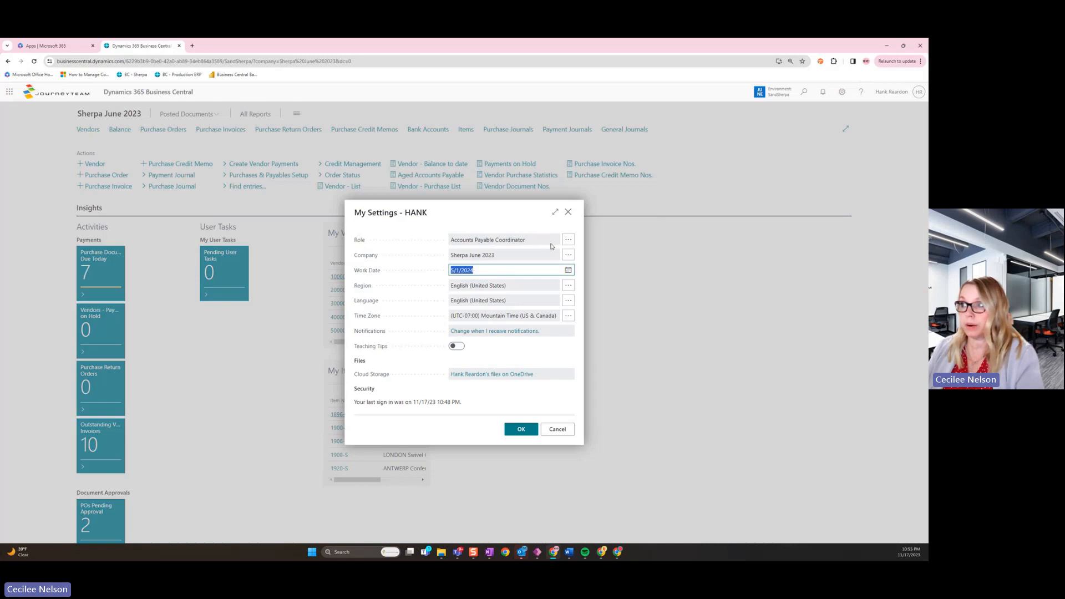
{"action": "left_click", "coordinate": [568, 212]}
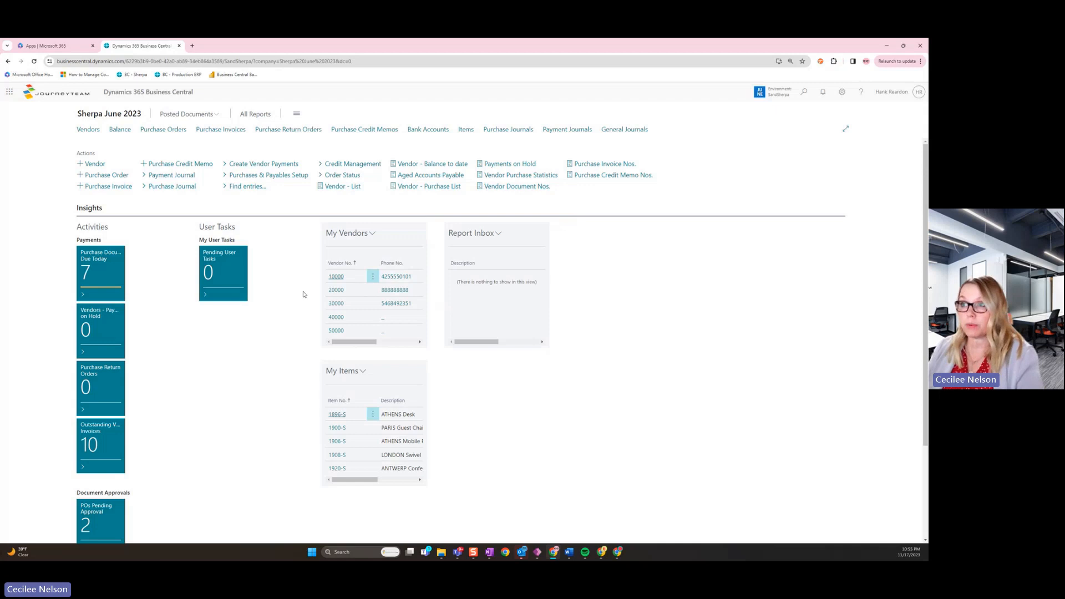
- Search for "prof", go to the Profiles (Roles) list and open the AP COORDINATOR profile
{"action": "left_click", "coordinate": [804, 94]}
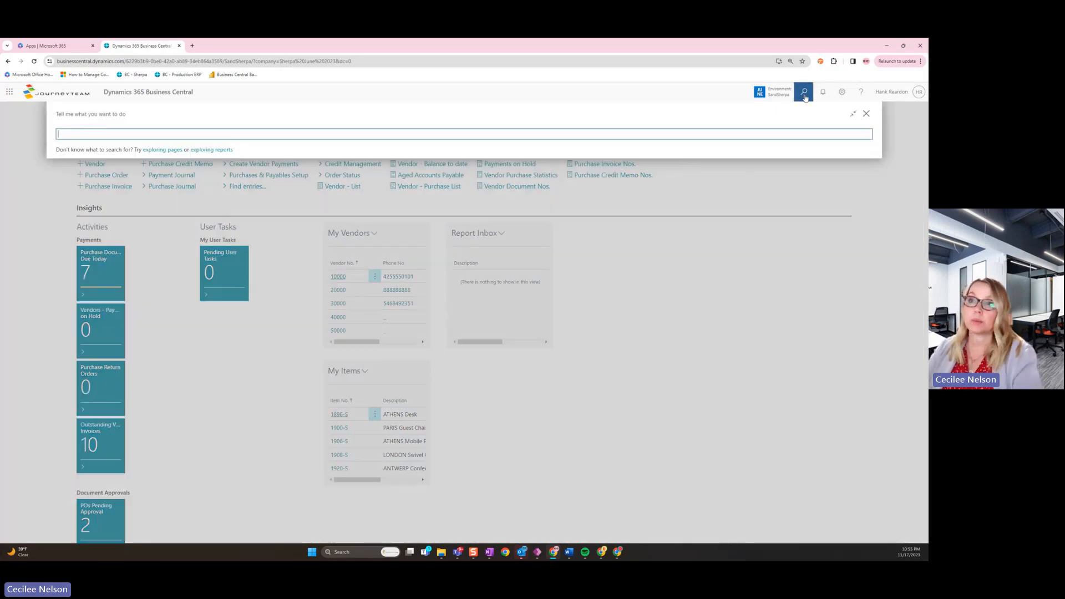
{"action": "type", "text": "prof"}
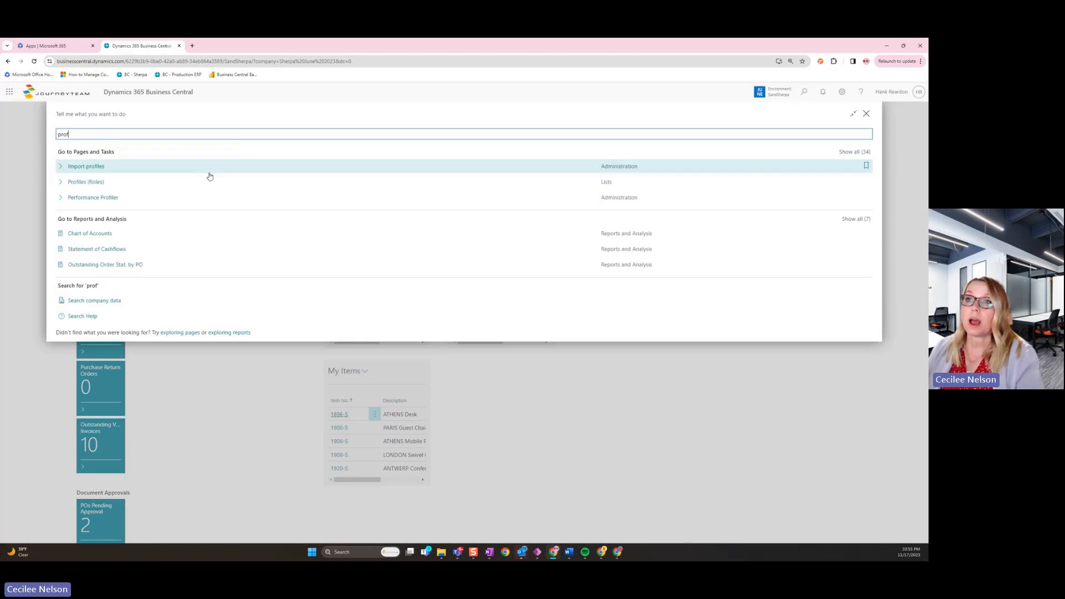
{"action": "left_click", "coordinate": [86, 183]}
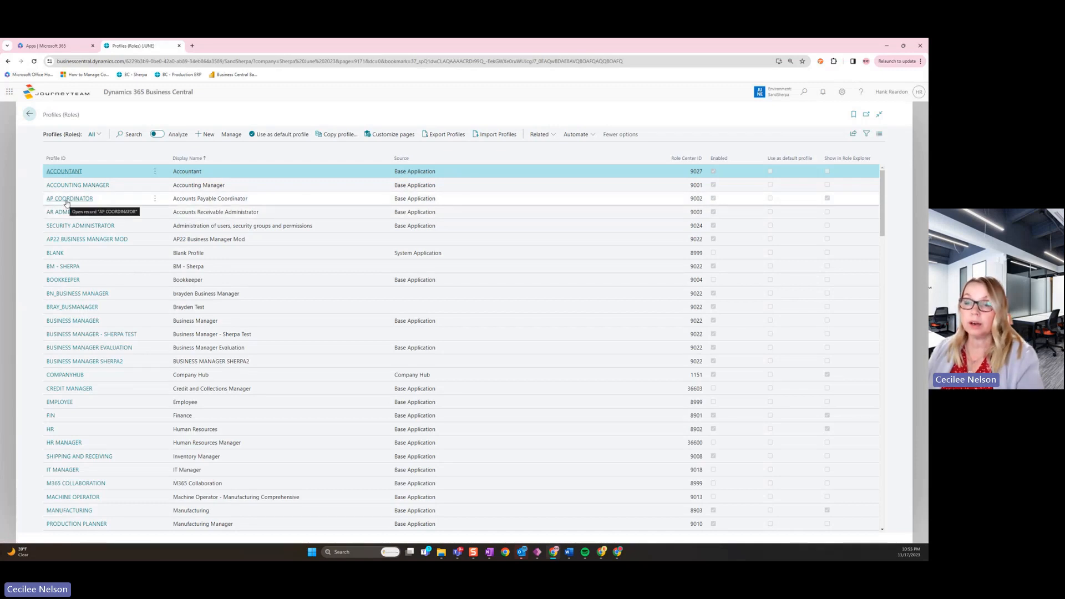
{"action": "left_click", "coordinate": [67, 198]}
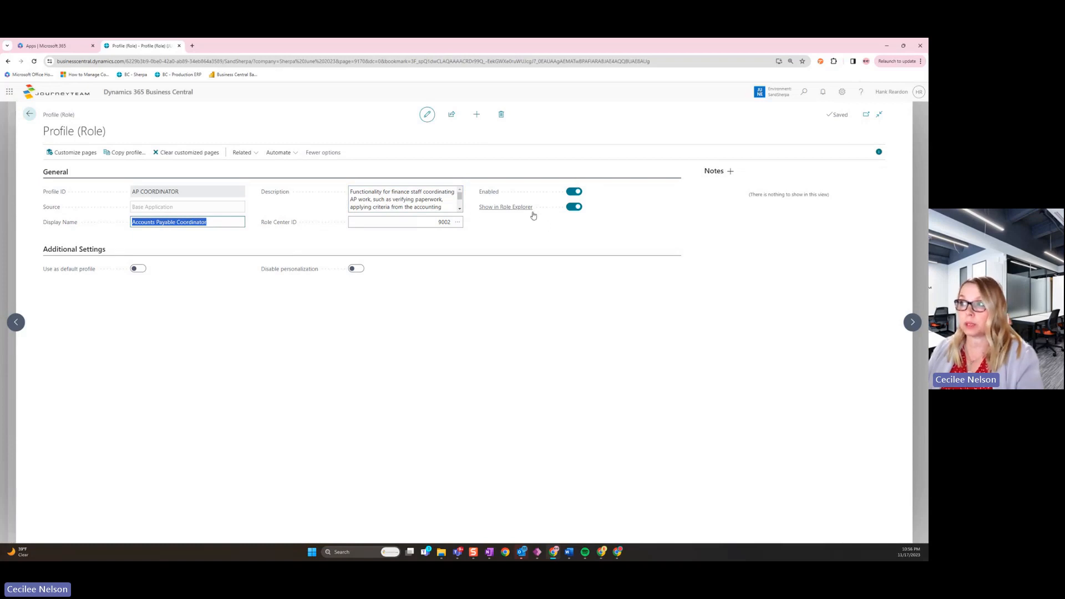
- Check the available roles for the user's Role setting in My Settings, leaving the selection unchanged
{"action": "left_click", "coordinate": [842, 92]}
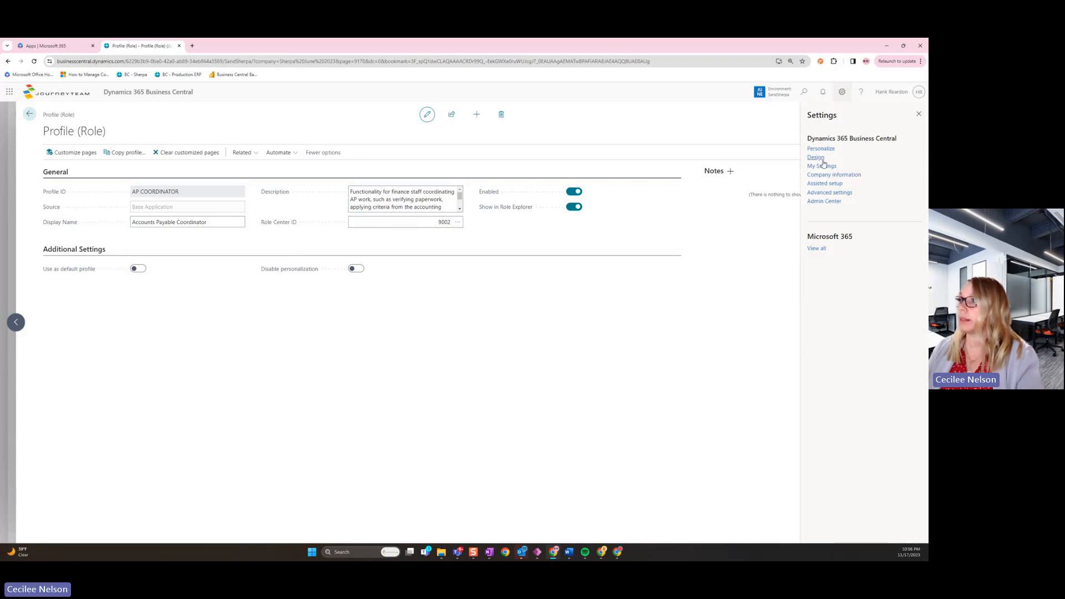
{"action": "left_click", "coordinate": [825, 168]}
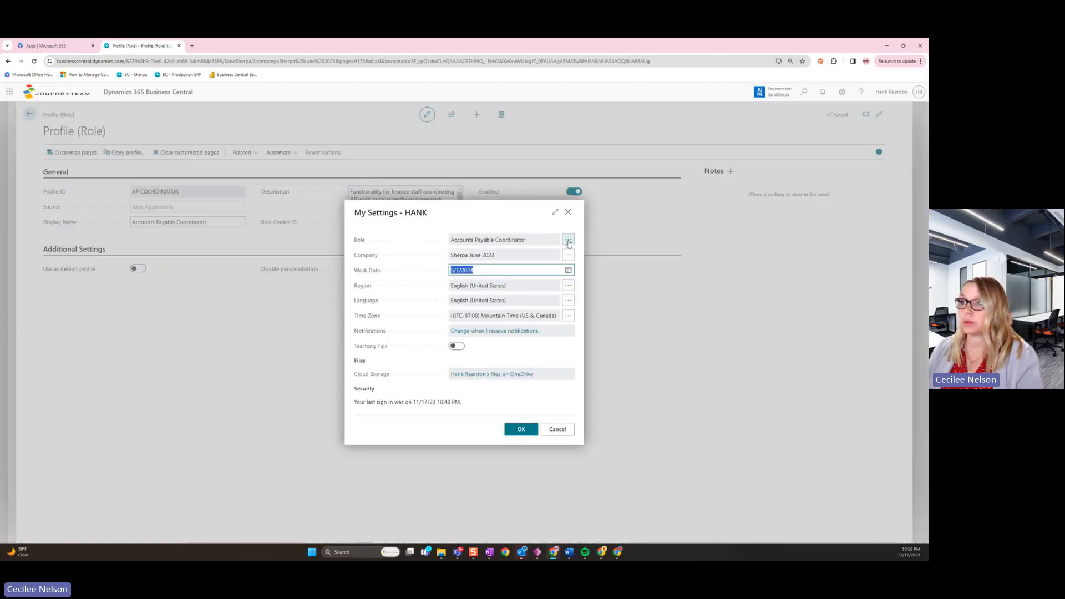
{"action": "left_click", "coordinate": [569, 241]}
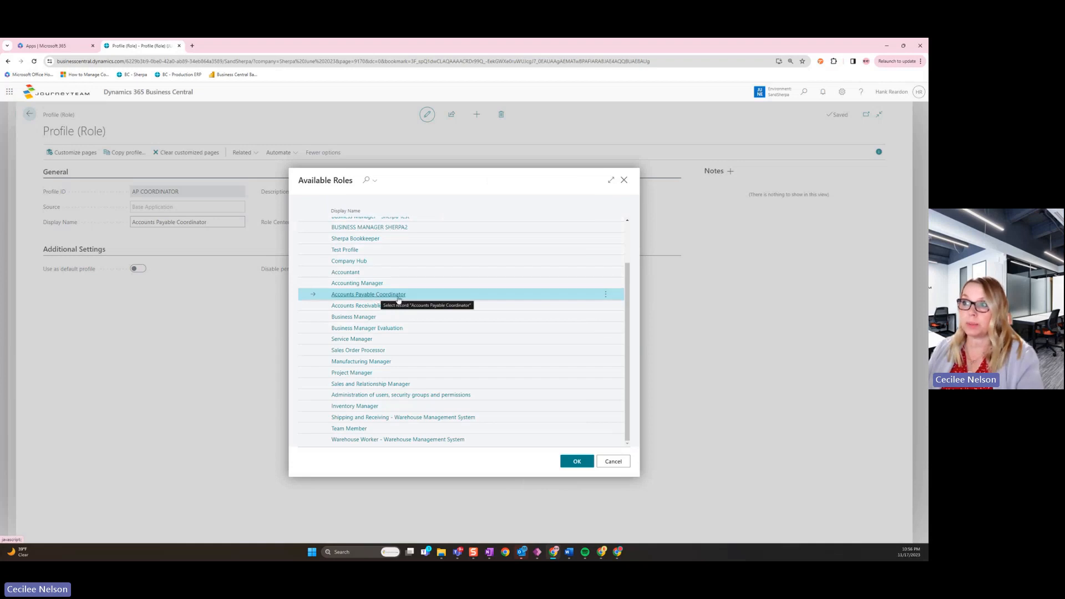
{"action": "left_click", "coordinate": [624, 180]}
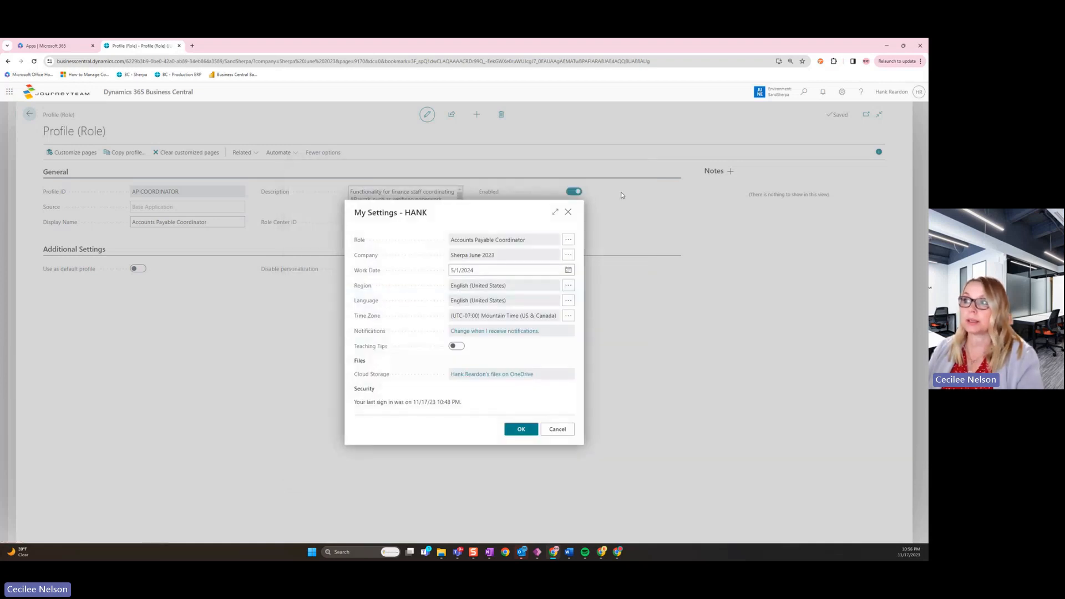
{"action": "left_click", "coordinate": [568, 213]}
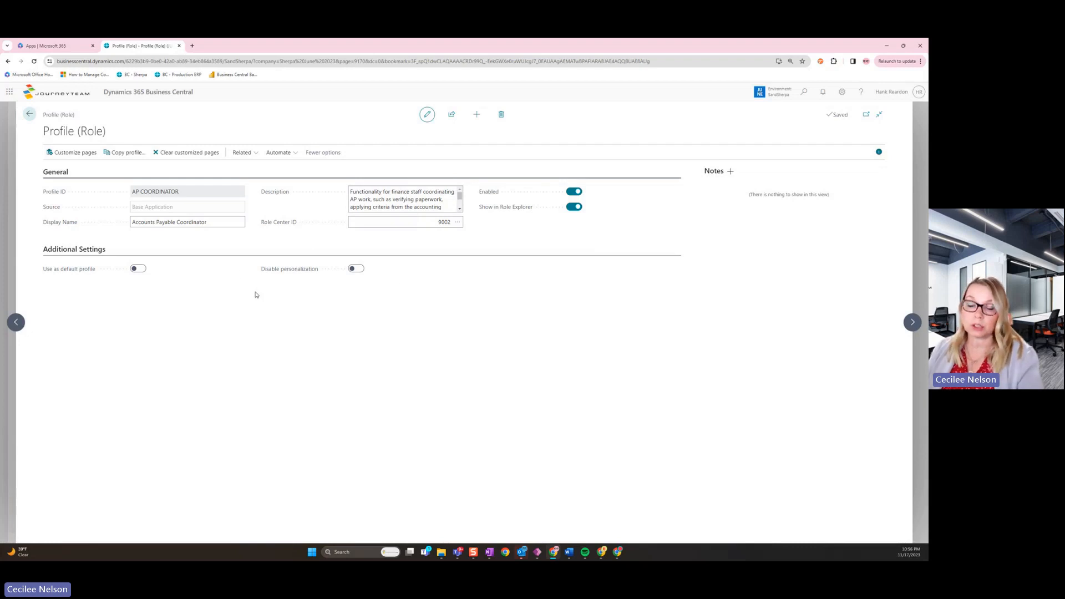
- Start customizing pages for the AP COORDINATOR profile and hide the Purchase Return Orders navigation link on its role center
{"action": "left_click", "coordinate": [75, 153]}
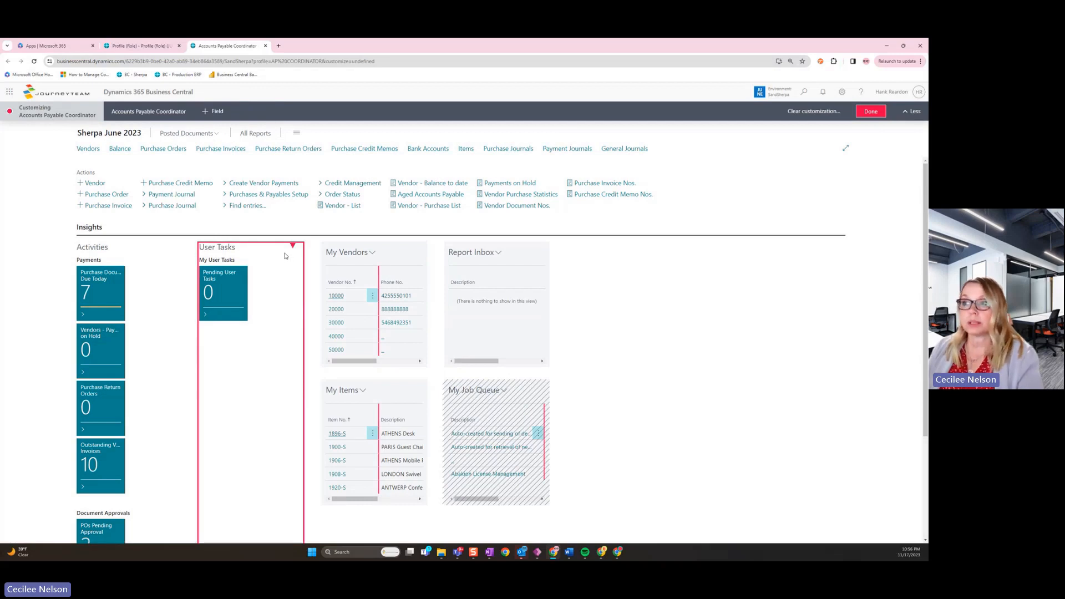
{"action": "left_click", "coordinate": [324, 151]}
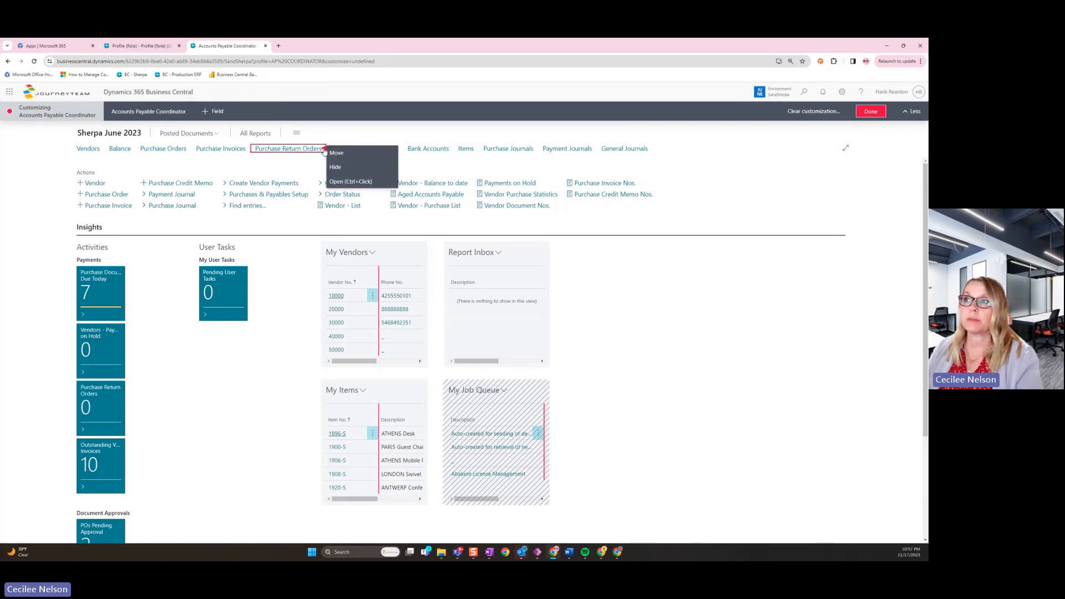
{"action": "left_click", "coordinate": [338, 168]}
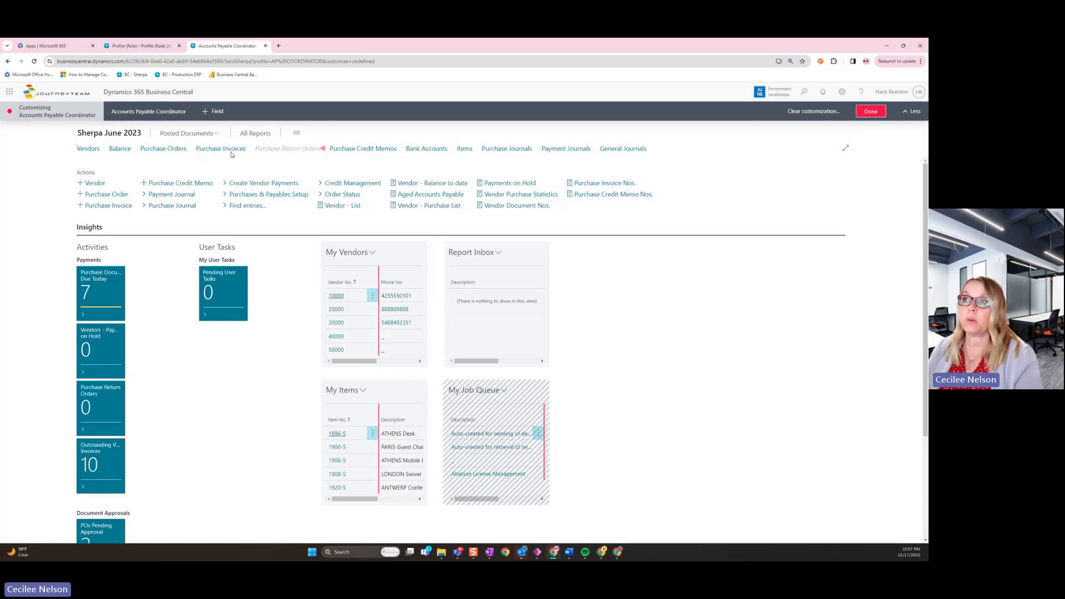
- Open the Chase Credit Card bank account from the Bank Accounts list and hide the Bank Account Linking Status field on its card
{"action": "left_click", "coordinate": [428, 152]}
{"action": "left_click", "coordinate": [462, 184]}
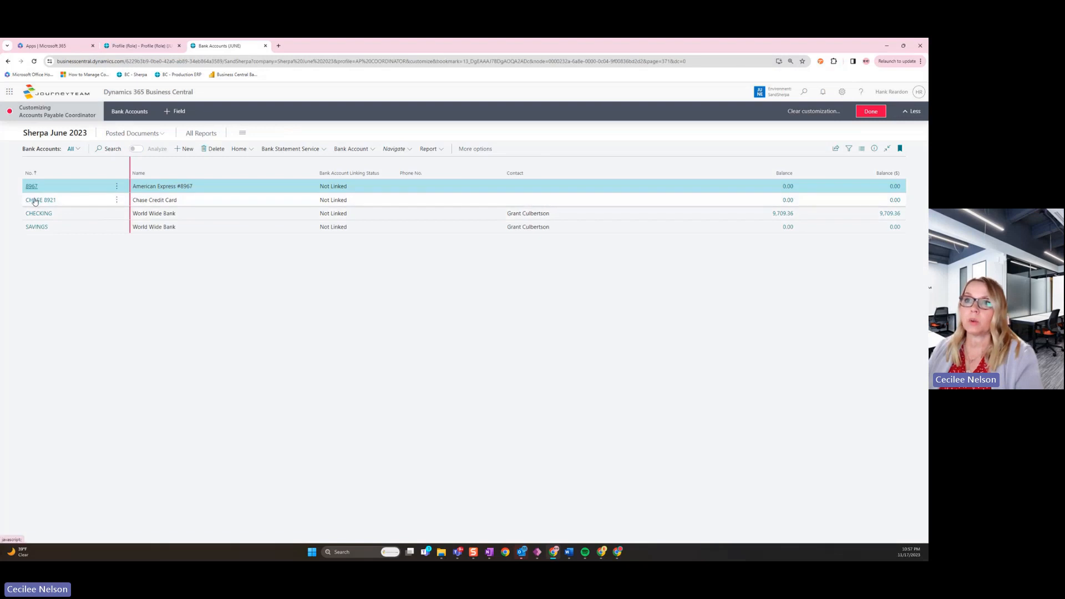
{"action": "left_click", "coordinate": [34, 201]}
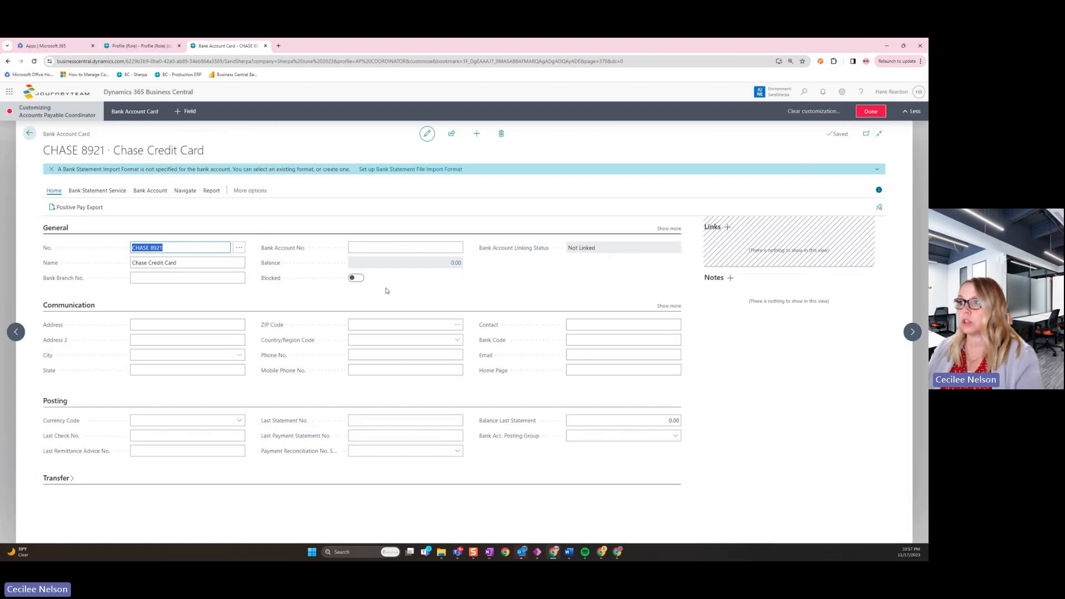
{"action": "left_click", "coordinate": [679, 249]}
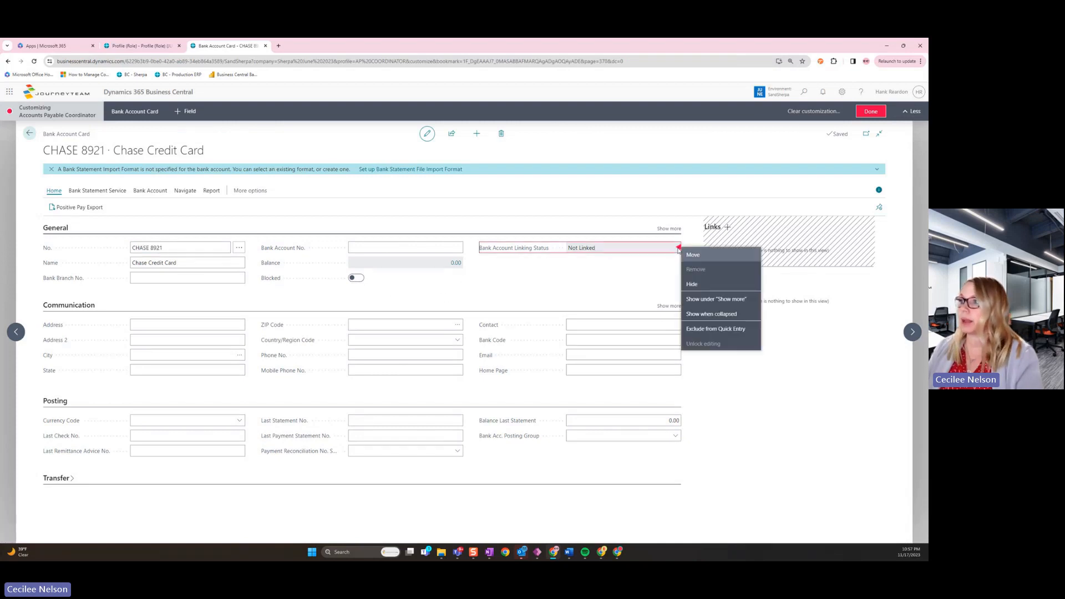
{"action": "left_click", "coordinate": [693, 284]}
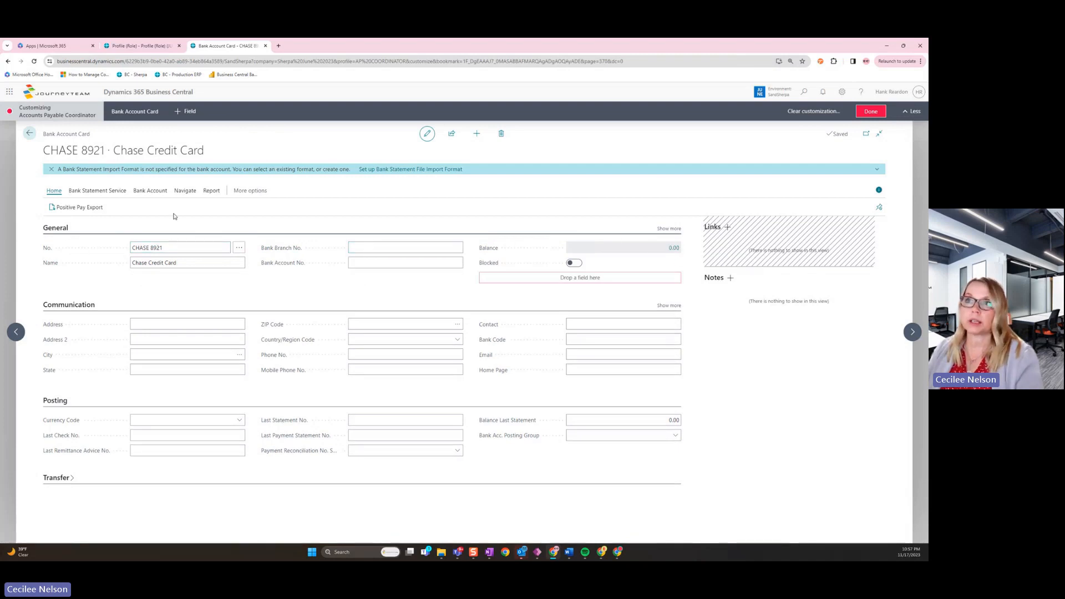
- Go back to the role center, finish the Accounts Payable Coordinator profile customization and close its browser tab
{"action": "left_click", "coordinate": [26, 137]}
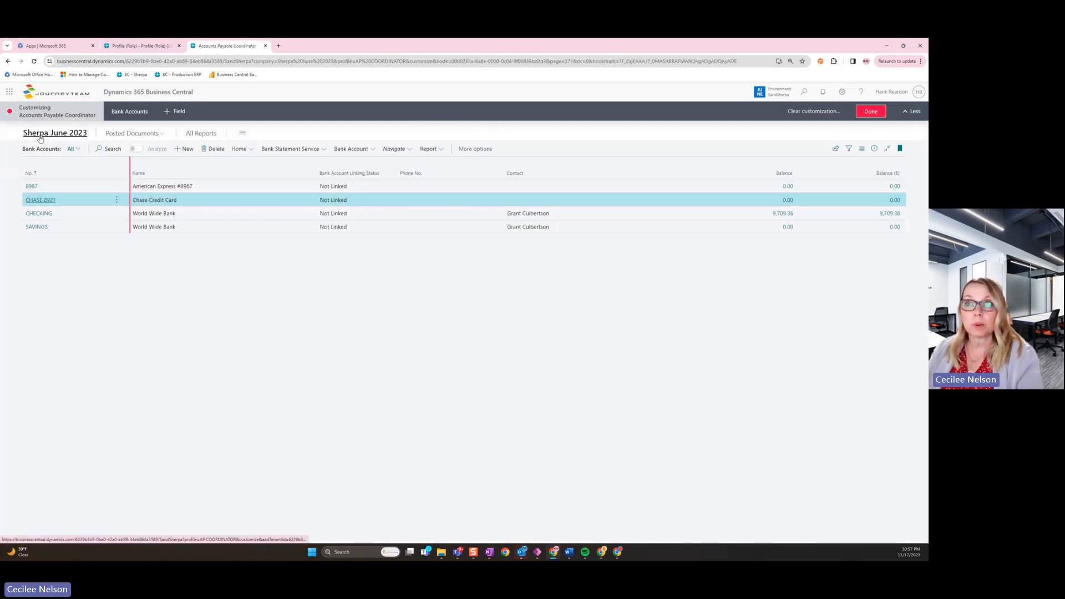
{"action": "left_click", "coordinate": [40, 136]}
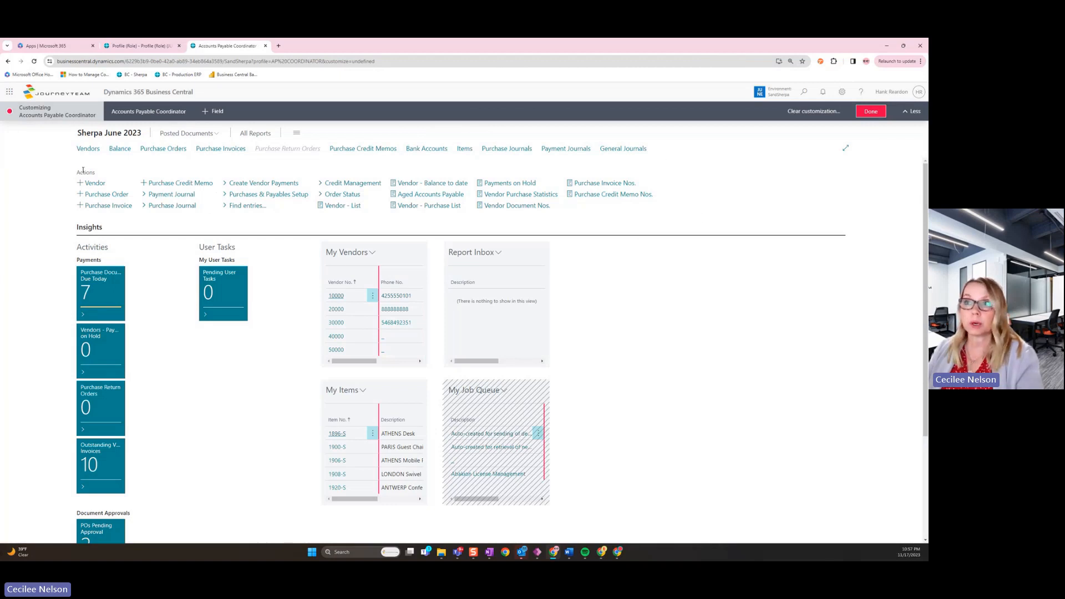
{"action": "left_click", "coordinate": [872, 113]}
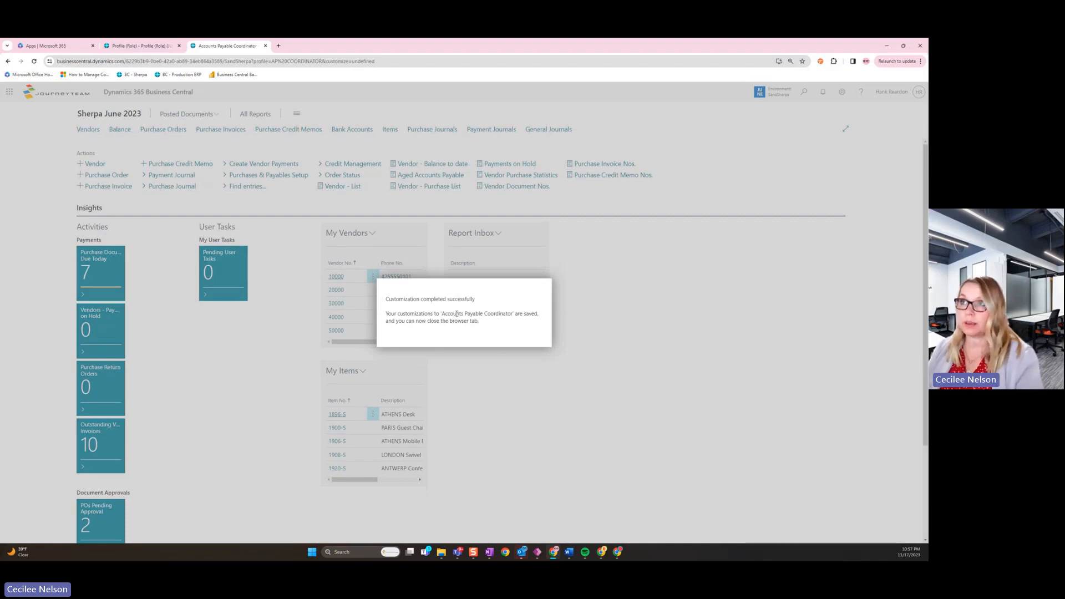
{"action": "left_click", "coordinate": [265, 46]}
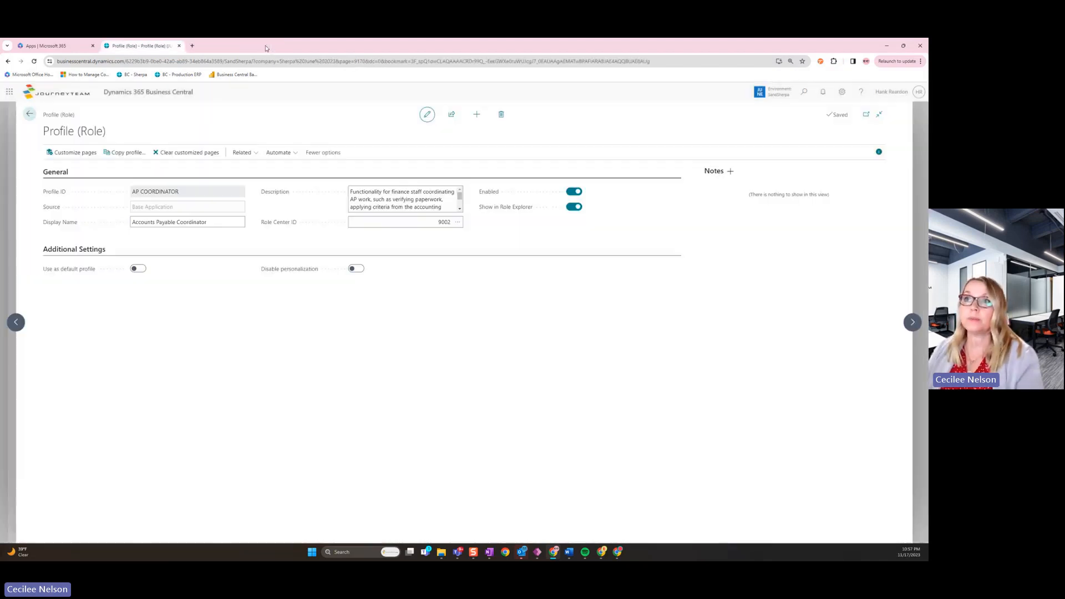
- Return from the profile card to the home page and reload the BC - Sherpa environment to apply the customized profile
{"action": "left_click", "coordinate": [31, 116]}
{"action": "left_click", "coordinate": [32, 117]}
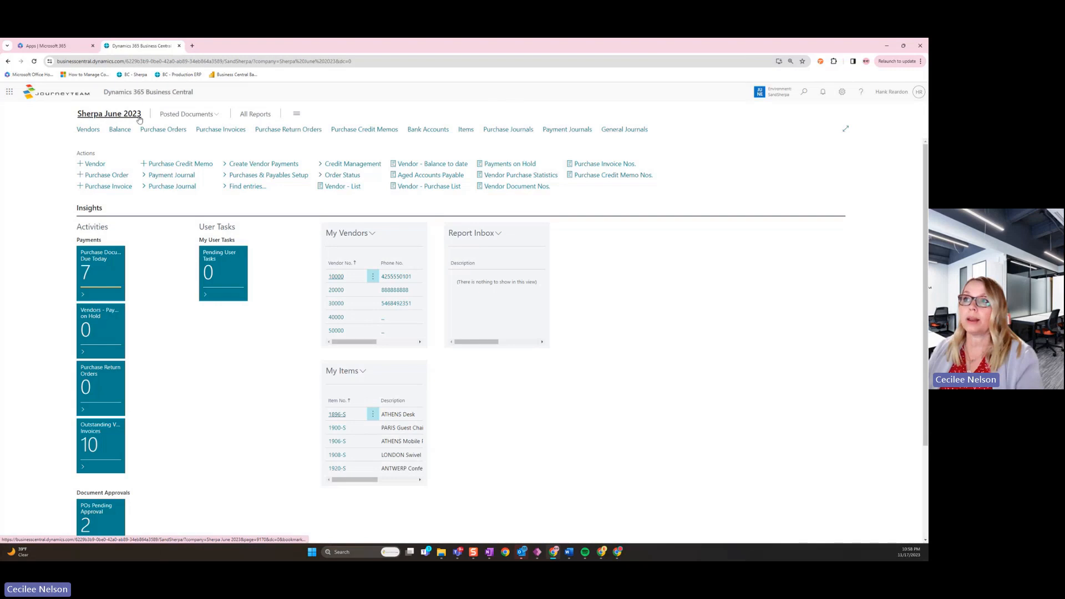
{"action": "left_click", "coordinate": [125, 75]}
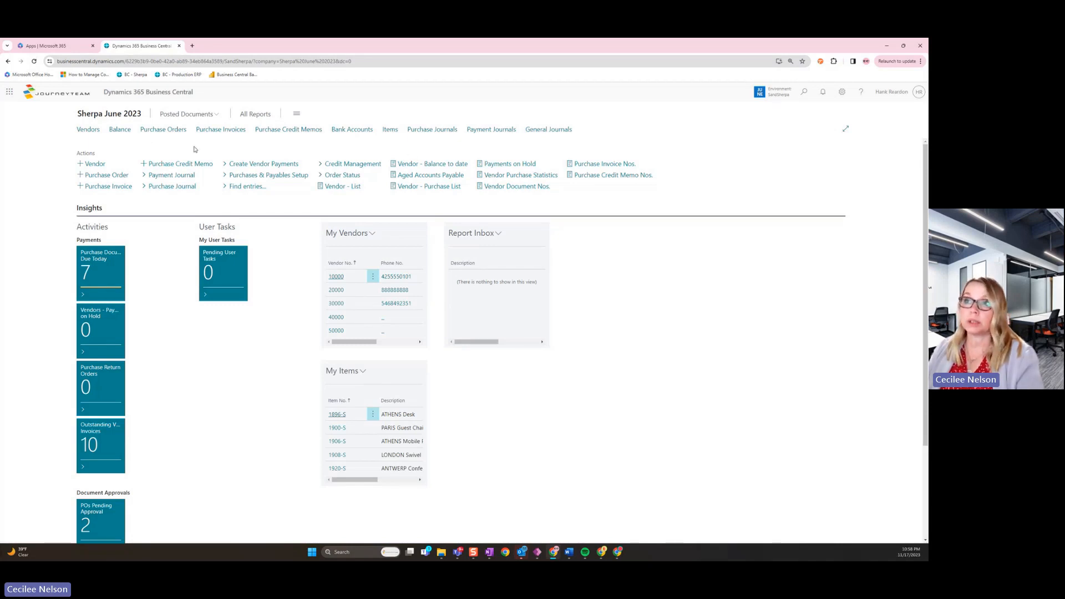
- Open the Purchase Orders list and start personalizing the page
{"action": "left_click", "coordinate": [162, 134]}
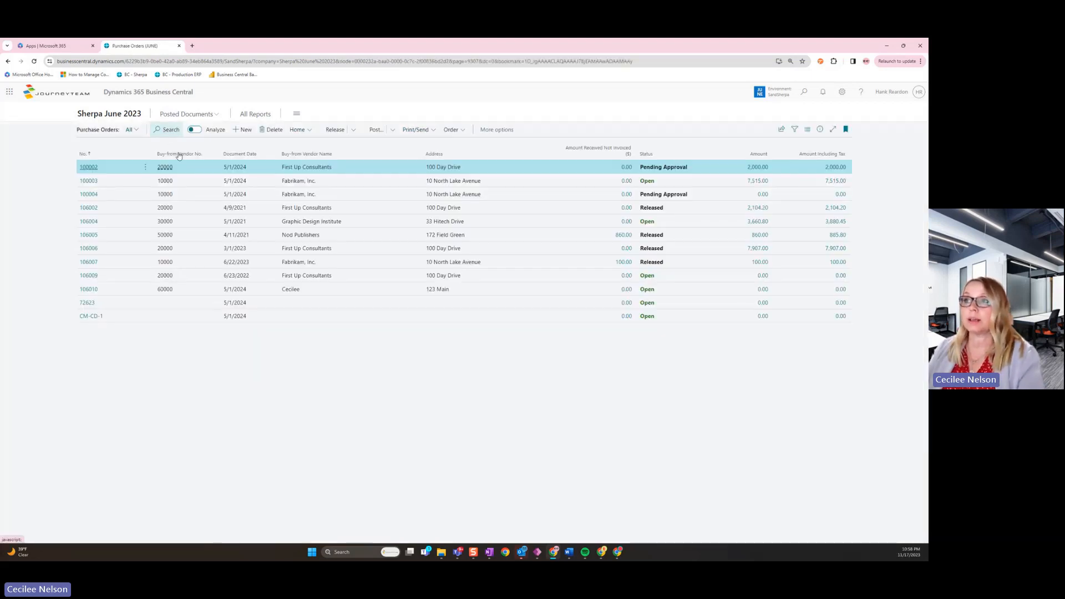
{"action": "left_click", "coordinate": [843, 93]}
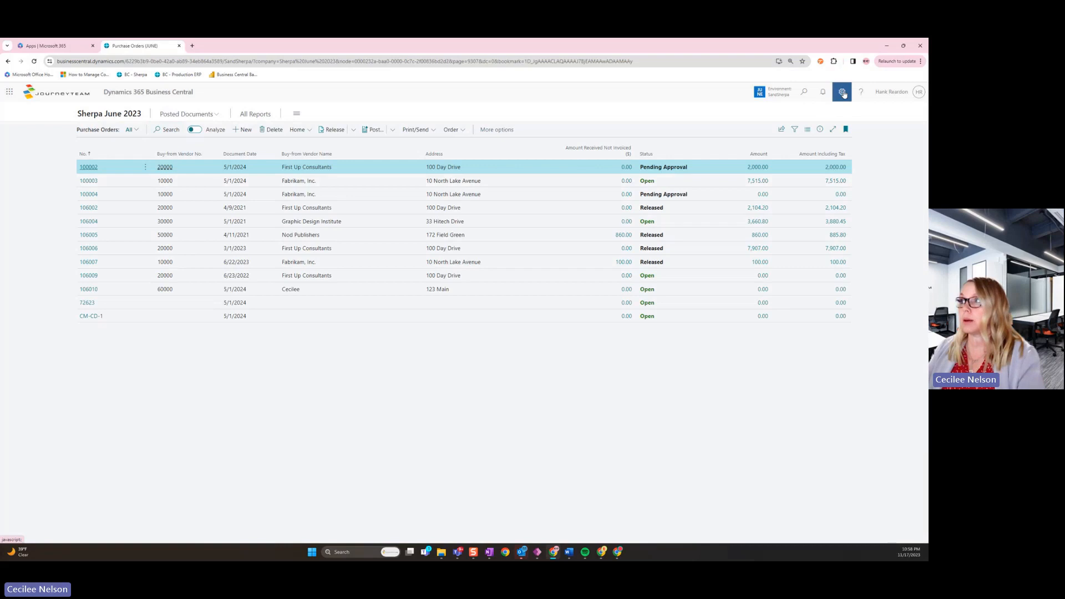
{"action": "left_click", "coordinate": [841, 93]}
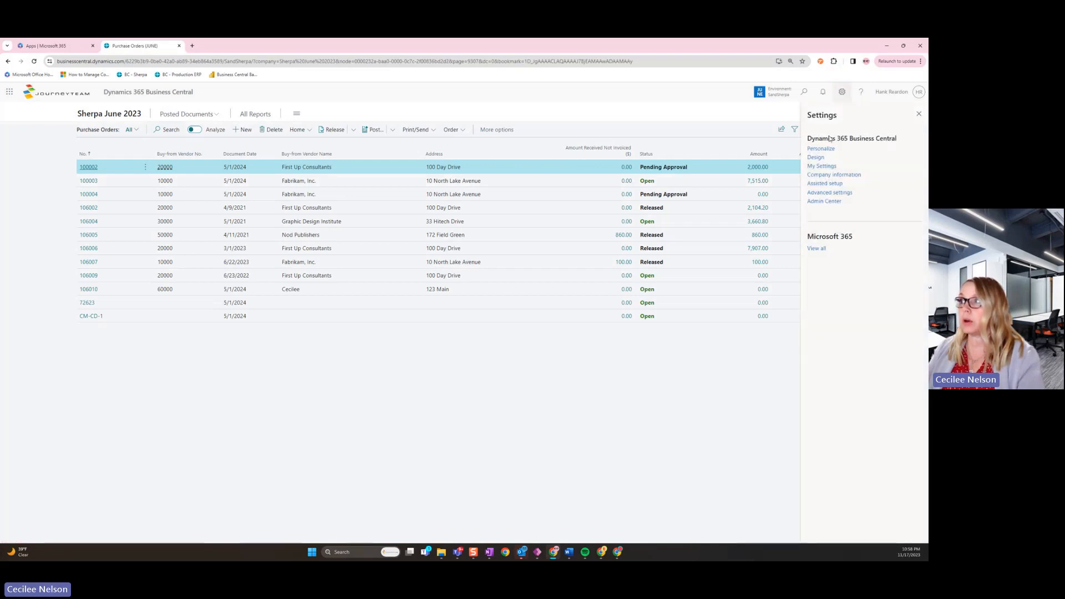
{"action": "left_click", "coordinate": [823, 150]}
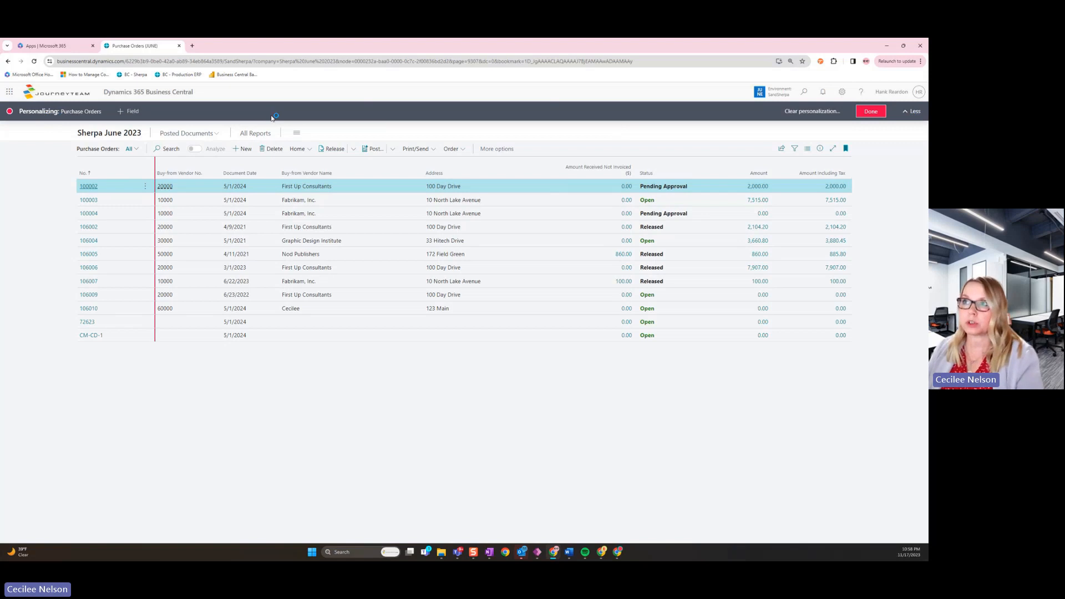
- Hide the Address column in the Purchase Orders list
{"action": "left_click", "coordinate": [487, 143]}
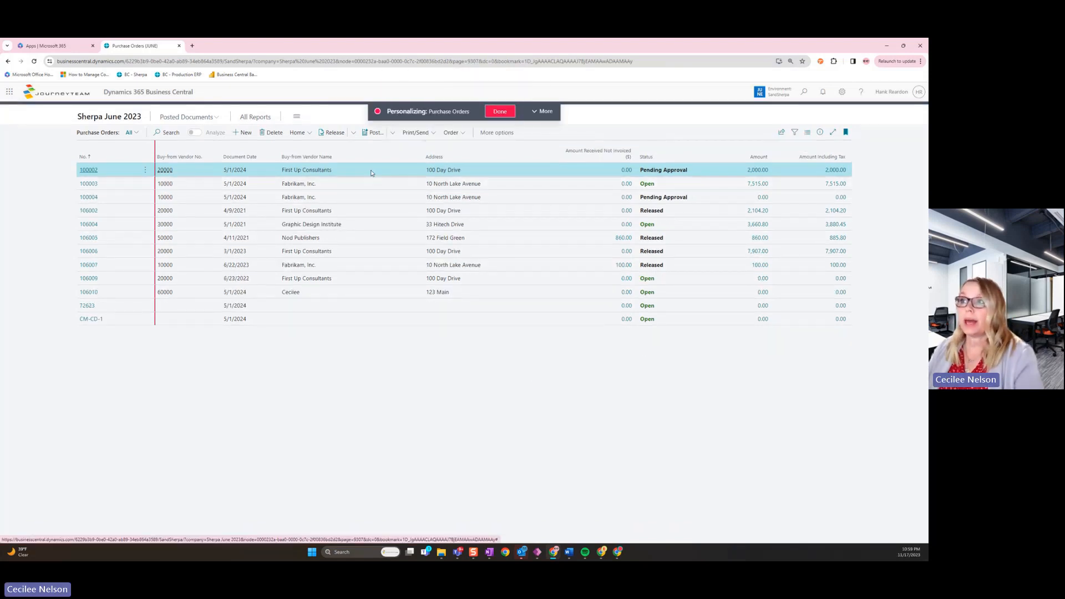
{"action": "left_click", "coordinate": [557, 147]}
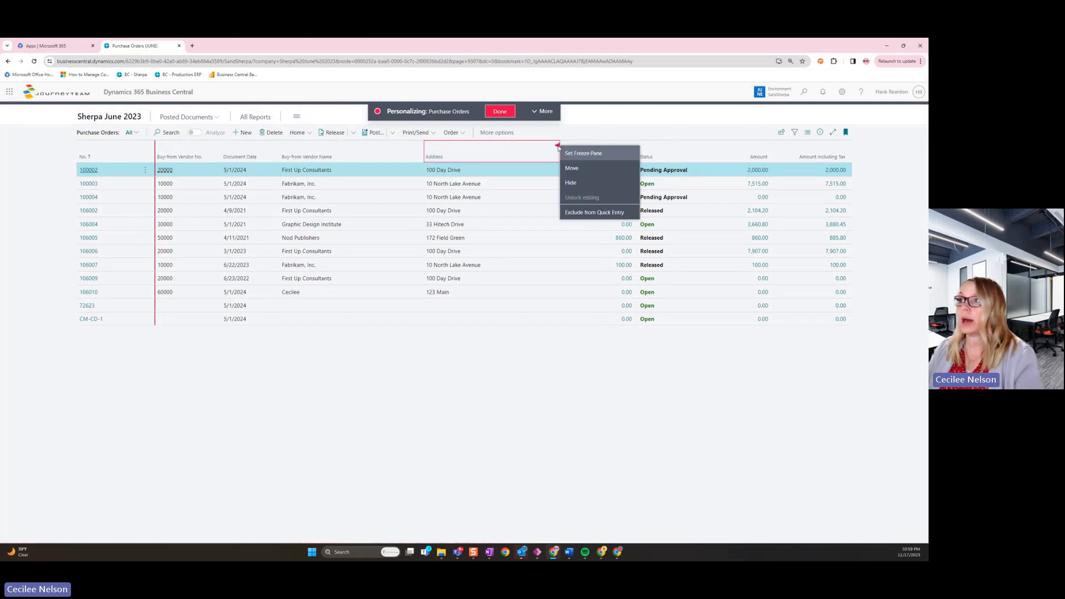
{"action": "left_click", "coordinate": [574, 185]}
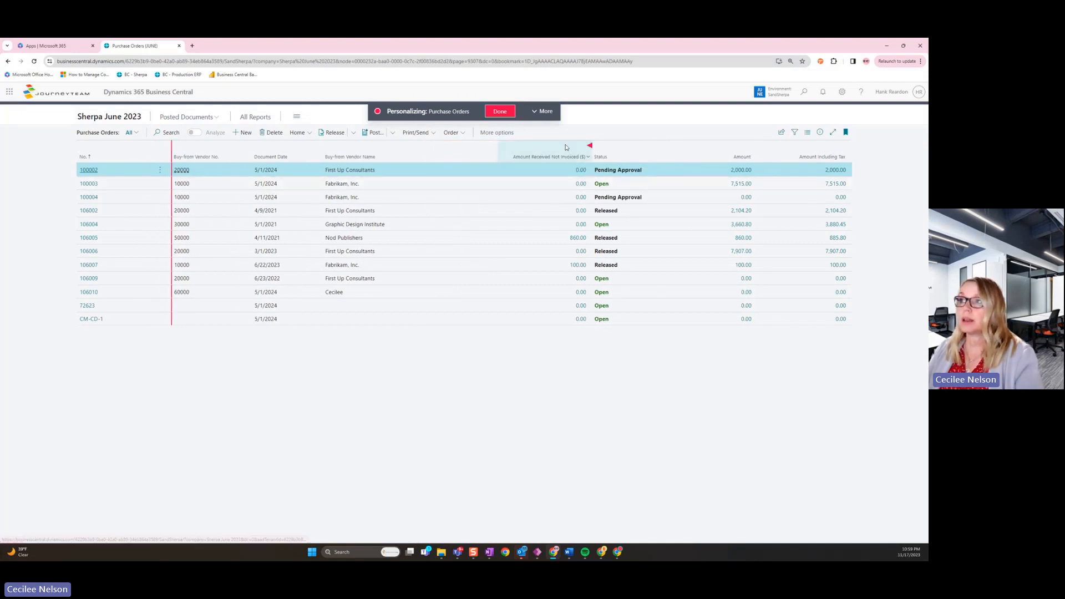
- Add the Address field back to the Purchase Orders list after Buy-from Vendor Name and finish personalizing
{"action": "left_click", "coordinate": [546, 113]}
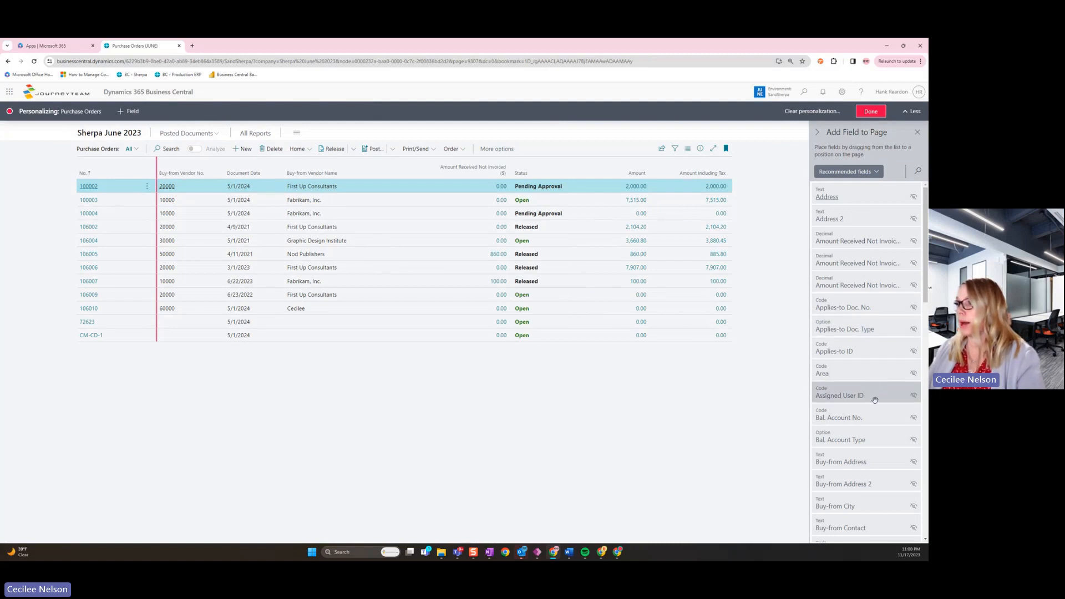
{"action": "mouse_move", "coordinate": [861, 193]}
{"action": "left_mouse_down"}
{"action": "mouse_move", "coordinate": [809, 204]}
{"action": "mouse_move", "coordinate": [437, 187]}
{"action": "mouse_move", "coordinate": [427, 172]}
{"action": "left_mouse_up"}
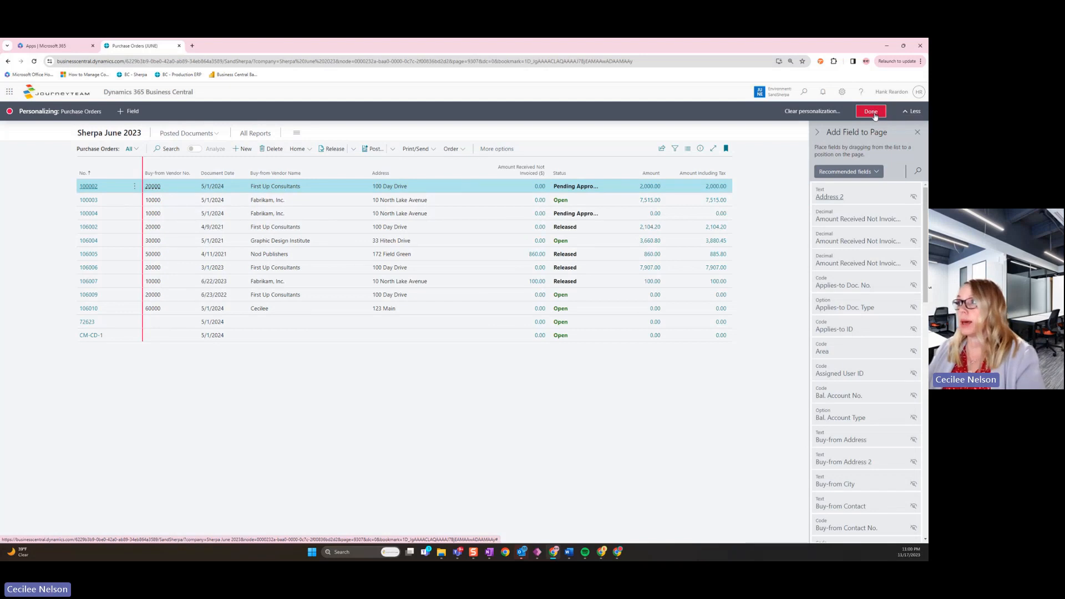
{"action": "left_click", "coordinate": [875, 116]}
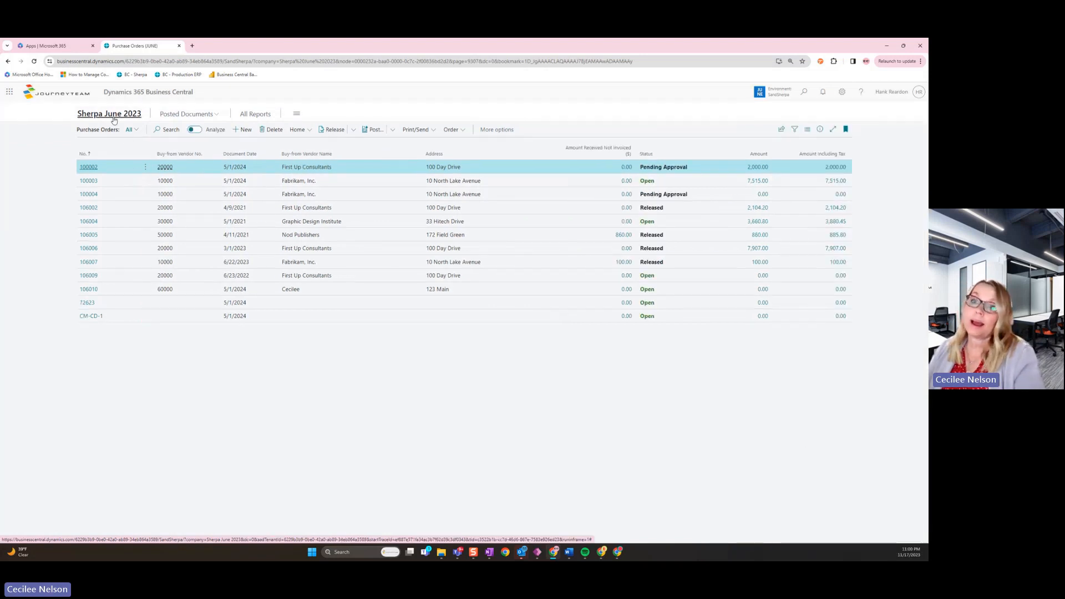